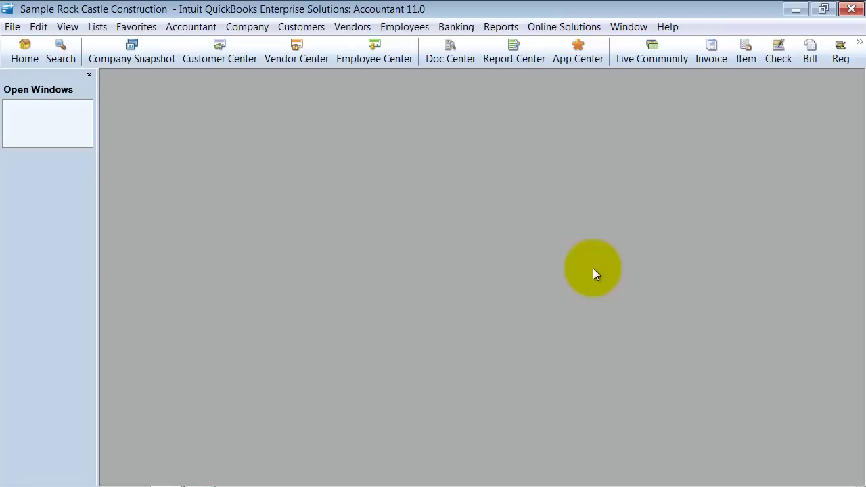
Open a full-screen weekly timesheet for Dec 14 to Dec 20, 2015 and show the employee Name list
click(414, 31)
mouse_move(420, 88)
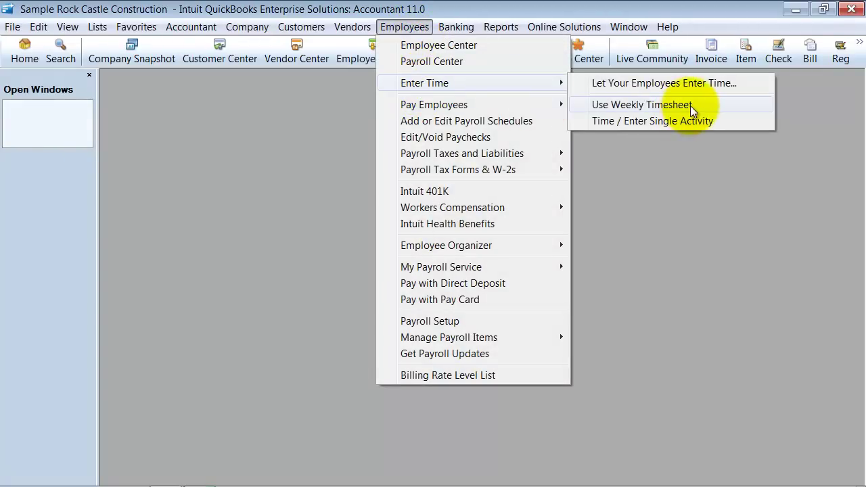
click(748, 105)
double_click(411, 102)
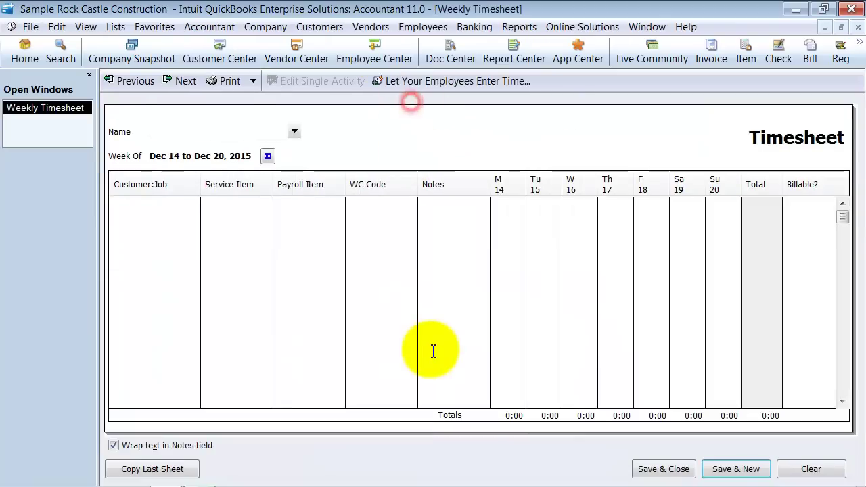
click(295, 132)
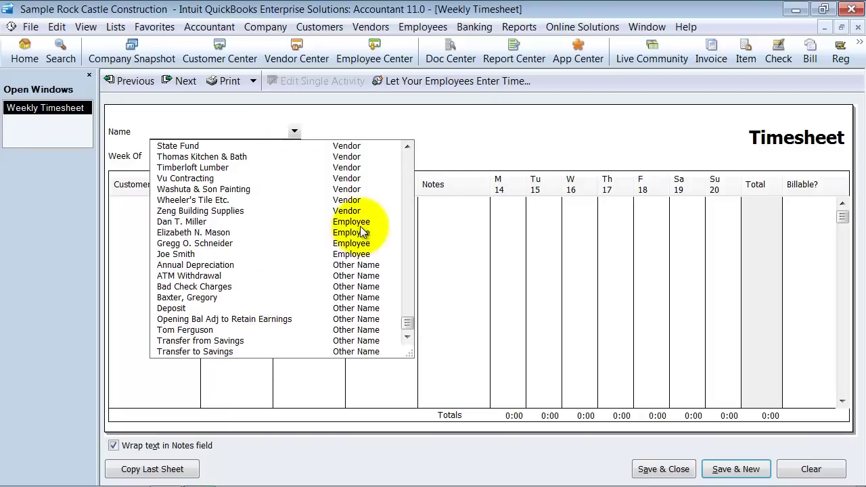
Choose the employee, narrow the Service Item and Customer:Job columns, and select the first line's Customer:Job cell
click(198, 222)
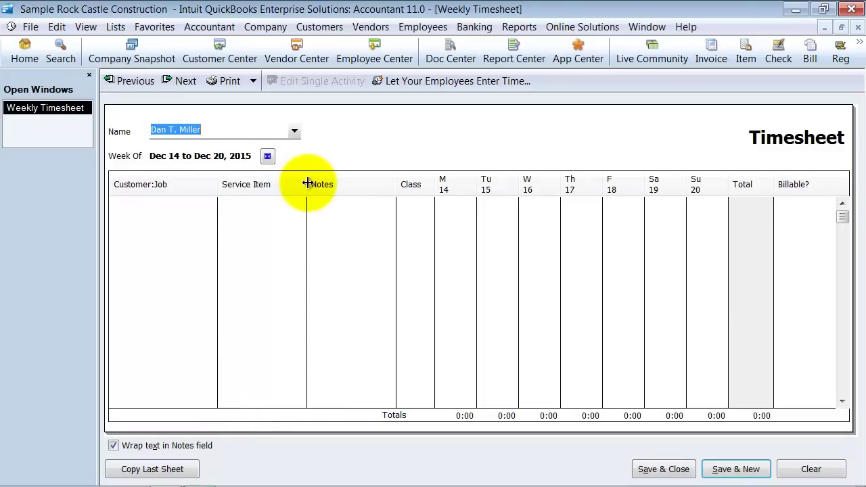
drag(306, 184, 291, 185)
drag(217, 183, 189, 184)
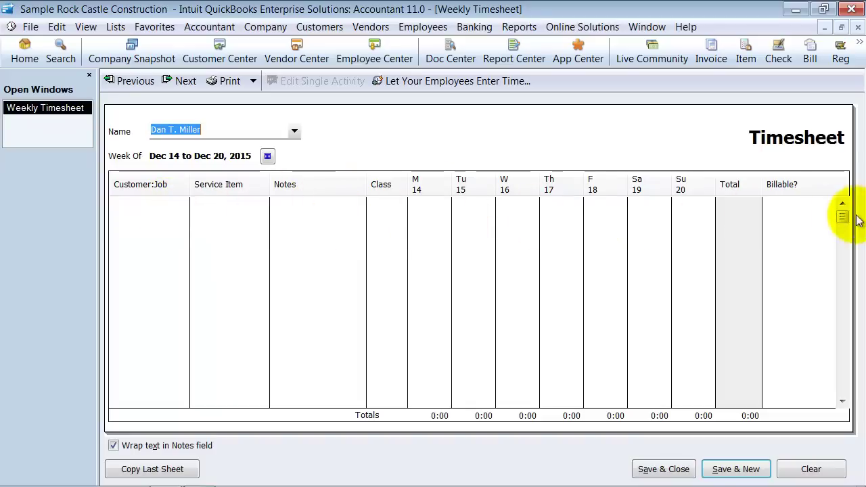
click(147, 210)
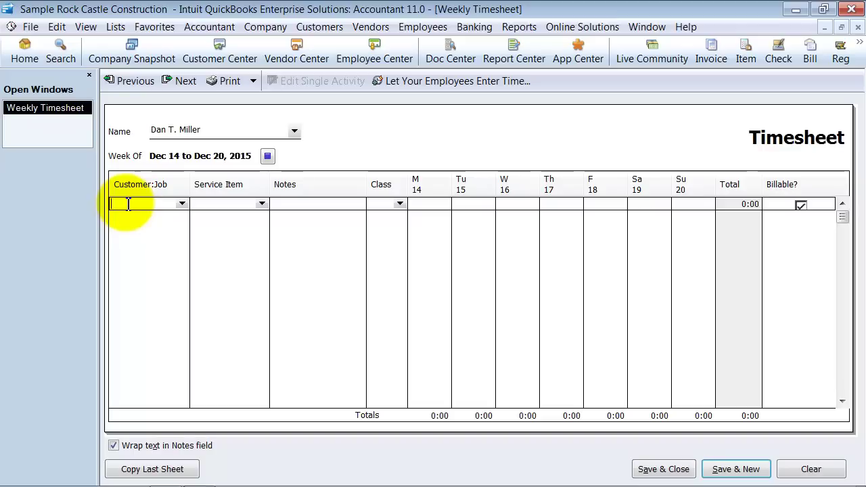
Set the first line to the customer's Remodel job, service item Framing, class Remodel, widening those columns
click(182, 203)
click(146, 293)
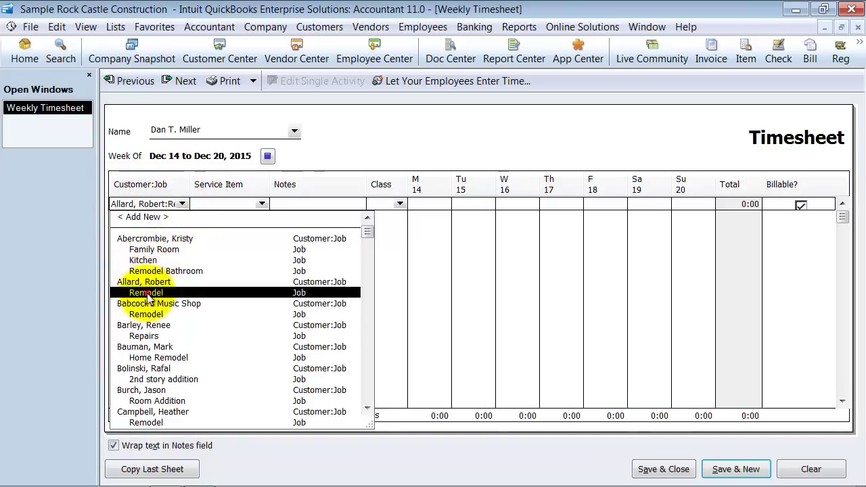
click(211, 207)
click(262, 203)
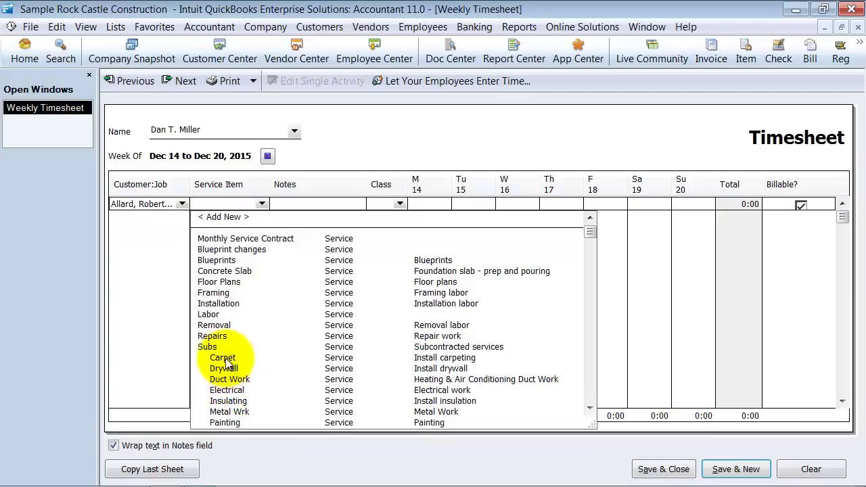
click(214, 292)
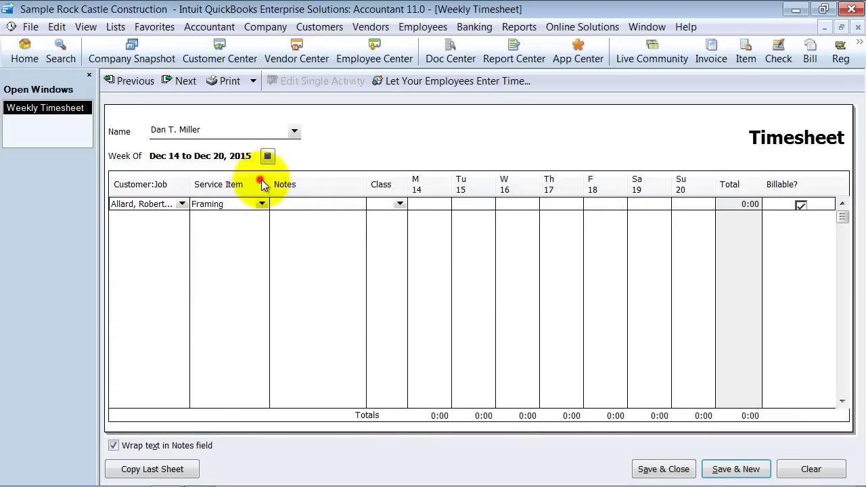
drag(270, 178, 304, 177)
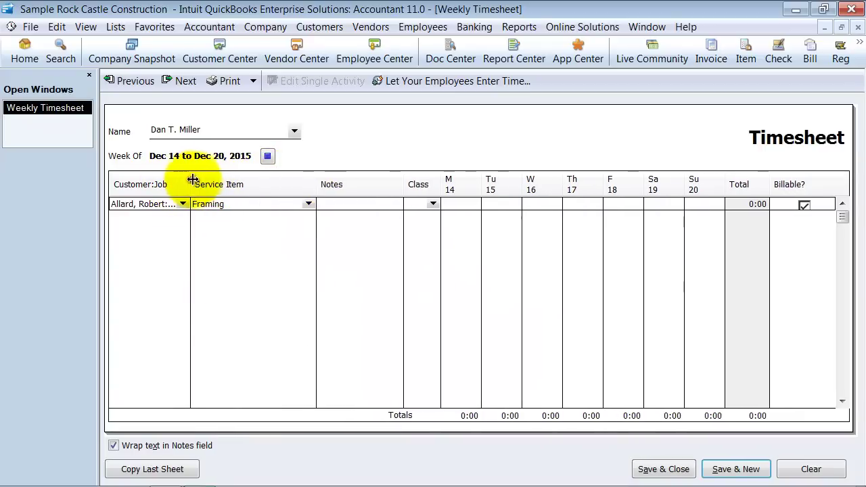
drag(191, 180, 257, 181)
click(382, 199)
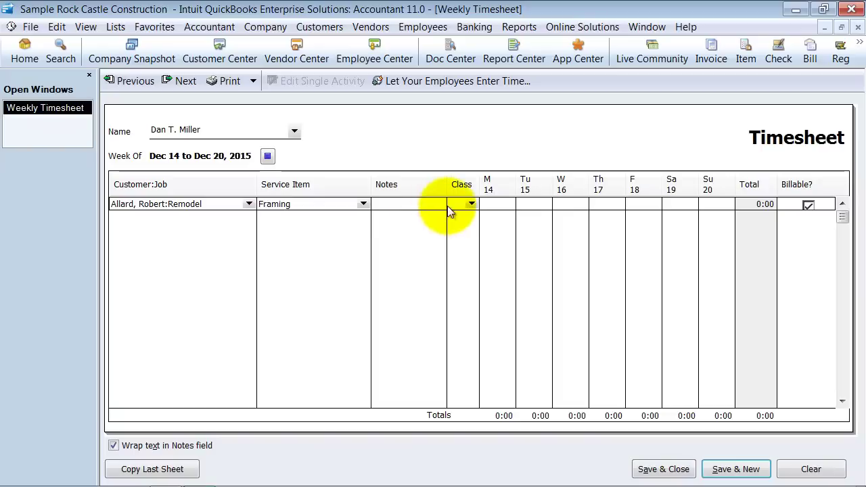
click(471, 204)
click(472, 249)
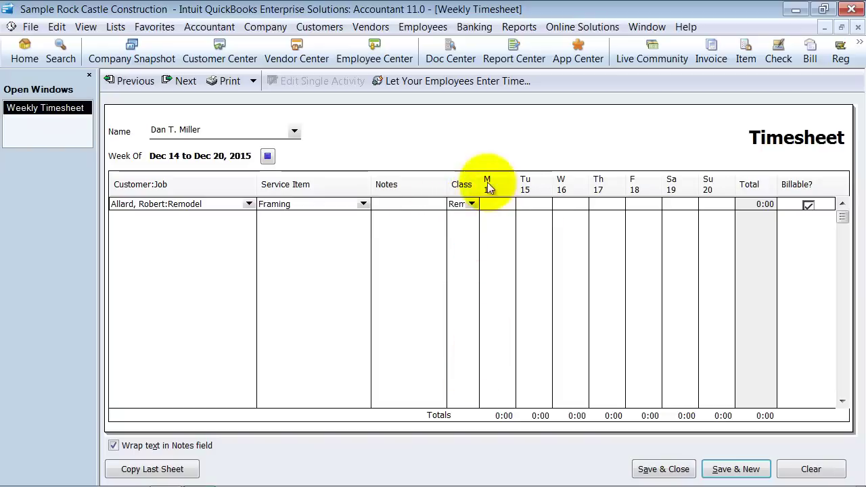
drag(485, 178, 502, 175)
Enter 2:00 hours for each day Monday through Saturday, totalling 12:00
click(518, 204)
text(2)
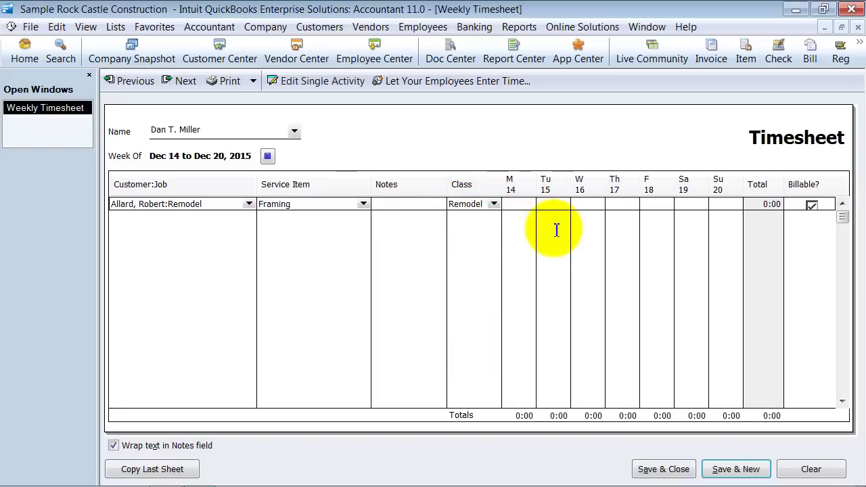
key(Tab)
text(2)
key(Tab)
text(2)
key(Tab)
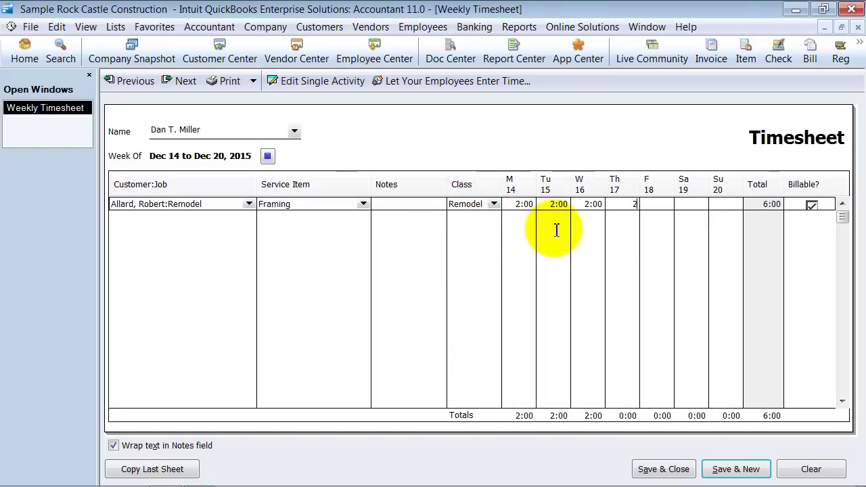
text(2)
key(Tab)
text(2)
key(Tab)
text(2)
key(Tab)
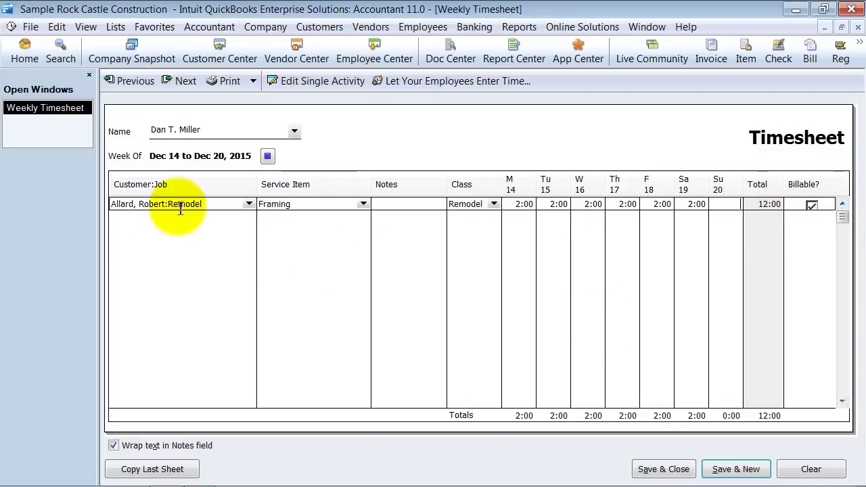
Uncheck Billable? on the Framing line and select its Monday 2:00 entry
click(217, 205)
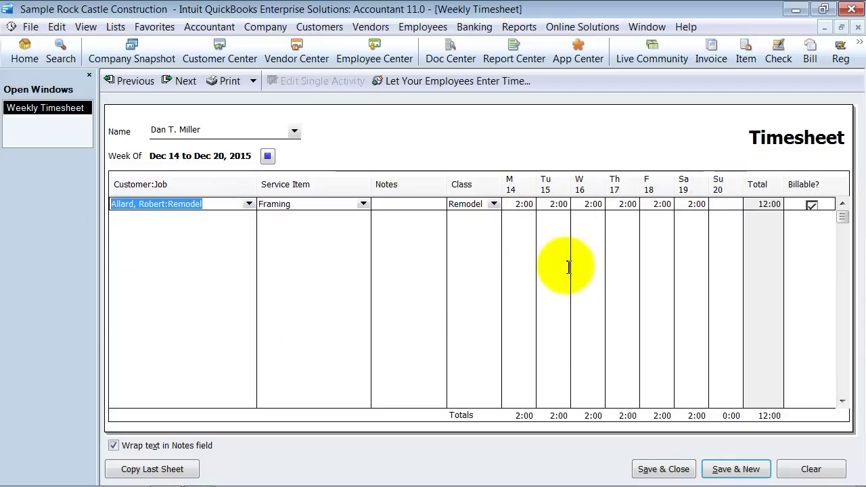
click(812, 205)
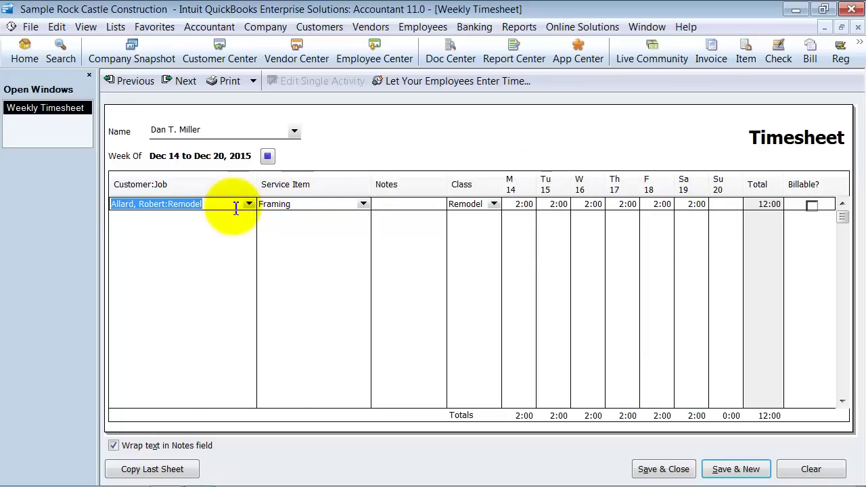
click(311, 206)
click(517, 204)
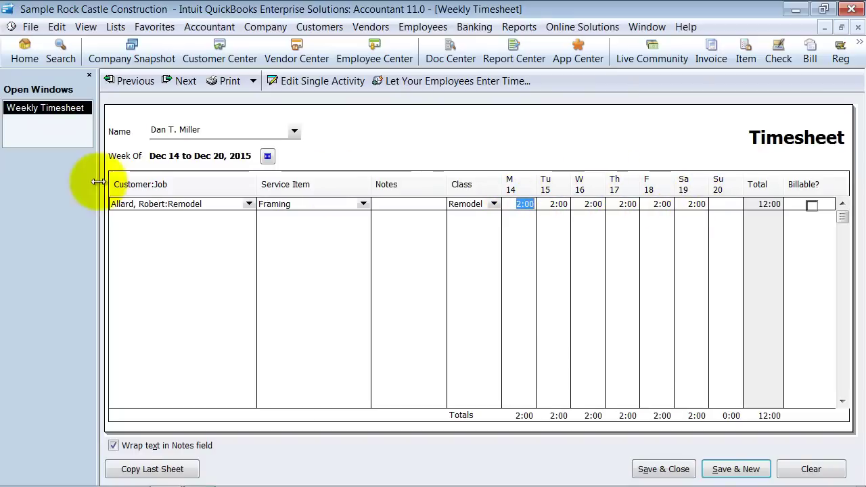
Add a second line for the repairs customer with service item Repairs and class Remodel
click(166, 224)
click(249, 217)
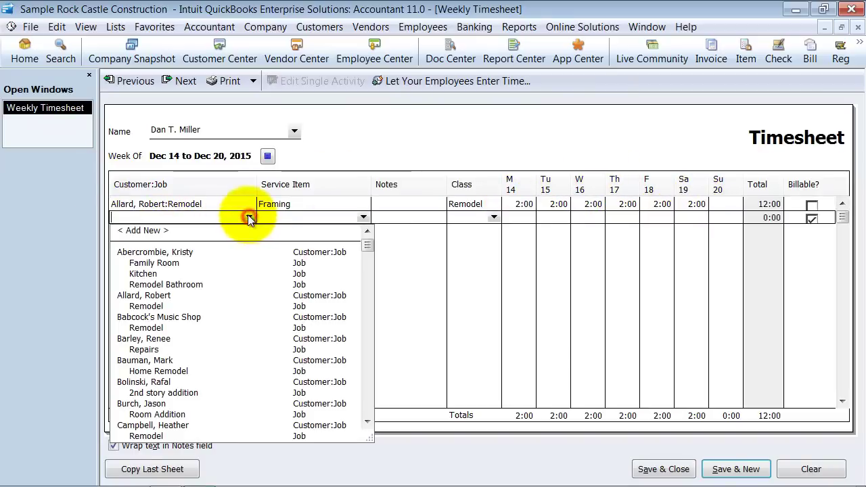
click(148, 339)
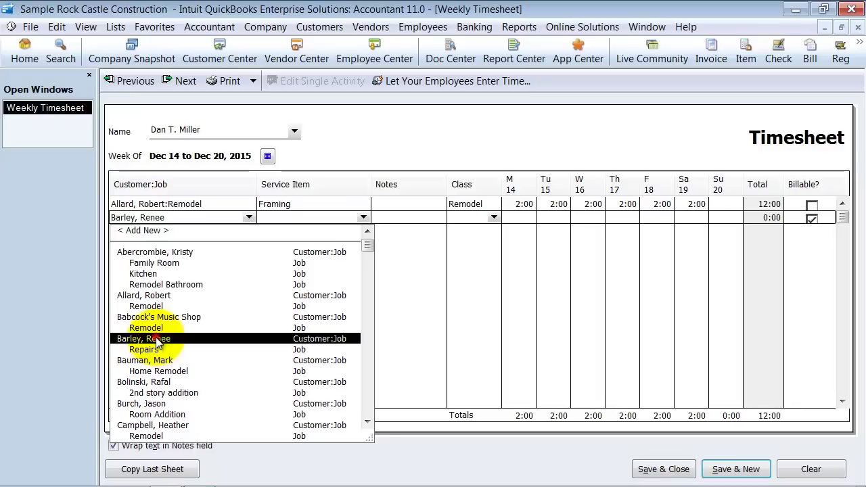
click(363, 217)
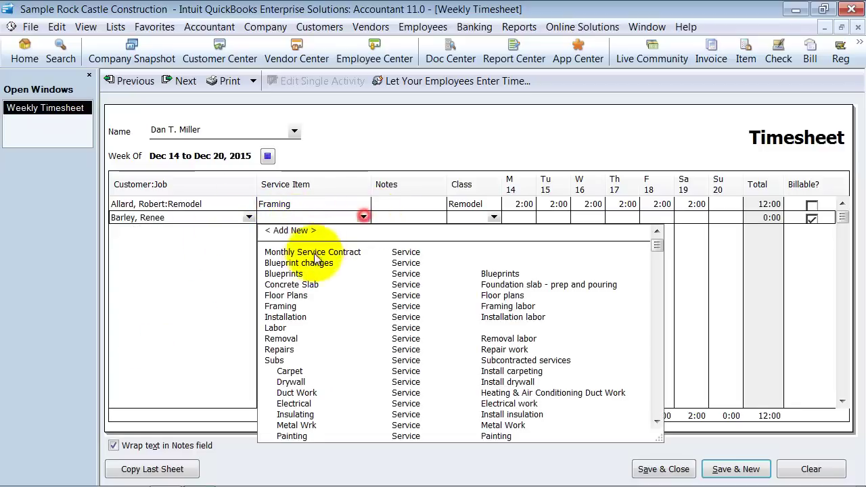
click(279, 349)
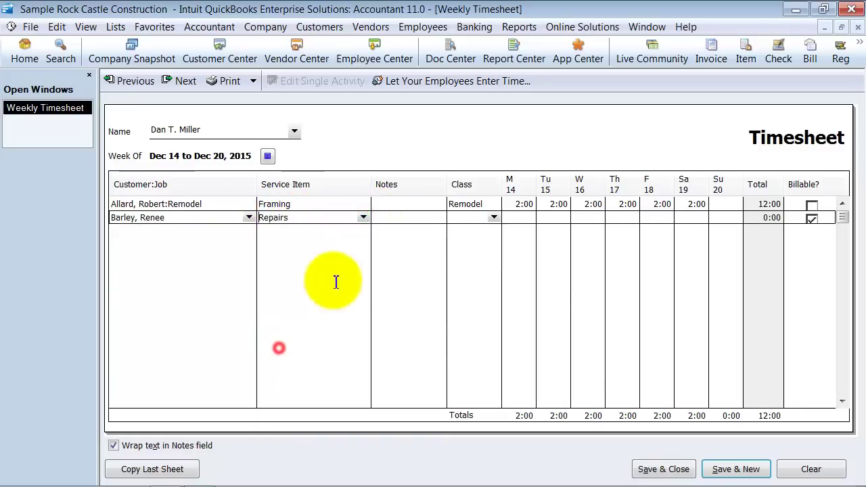
click(494, 217)
click(479, 261)
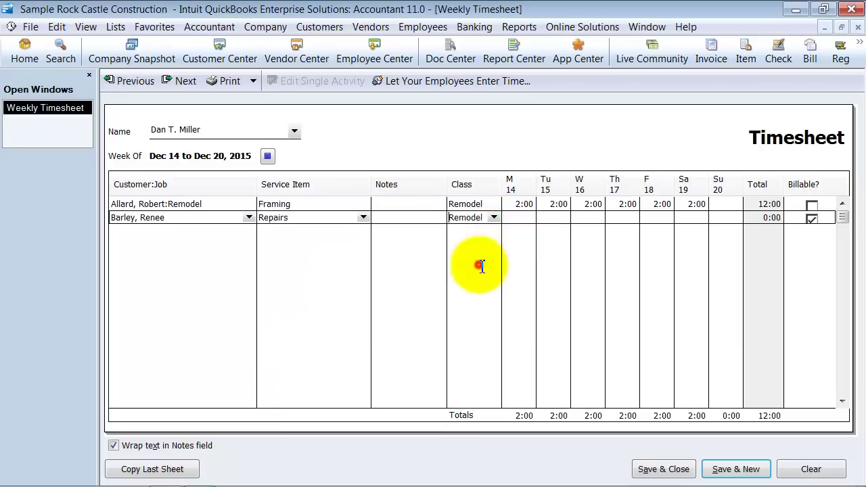
Log 4:00 on Monday and Wednesday, make the line non-billable, and resize the Customer:Job column
click(525, 218)
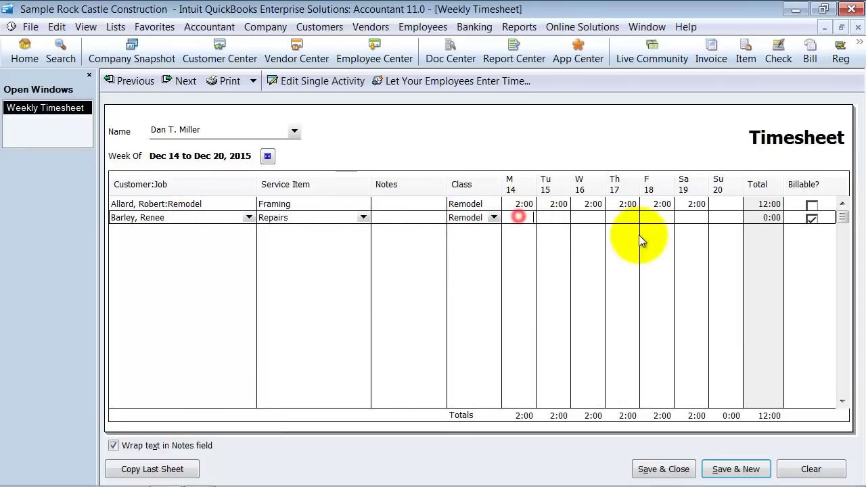
text(4)
key(Tab)
key(Tab)
text(4)
key(Tab)
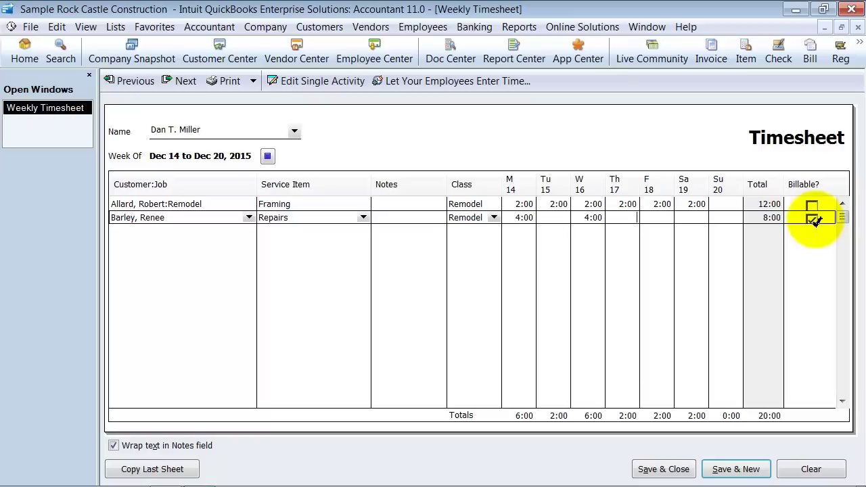
click(812, 218)
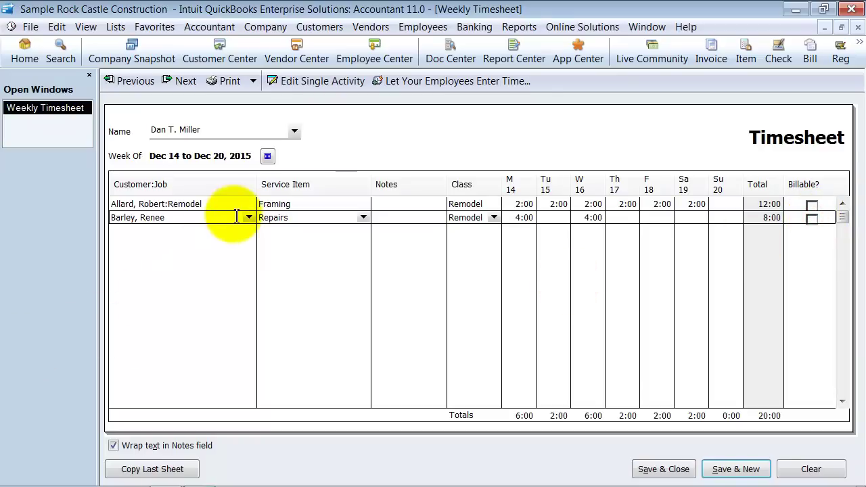
mouse_move(258, 184)
mouse_down()
mouse_move(295, 184)
mouse_move(251, 184)
mouse_up()
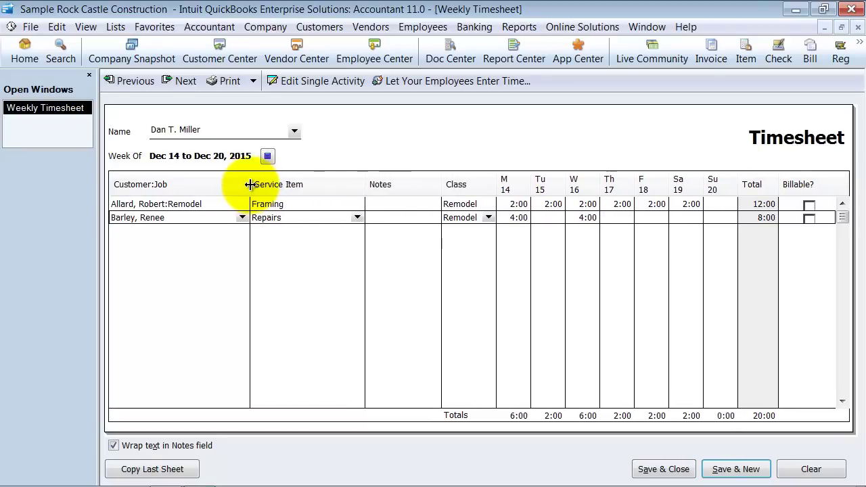
Move to the Dec 21 to Dec 27, 2015 week and copy last week's two lines into it, totalling 20:00
click(193, 80)
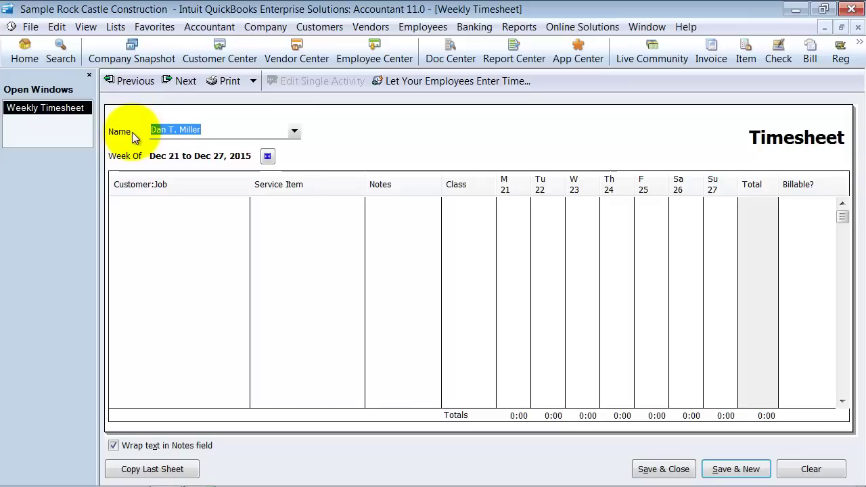
click(127, 83)
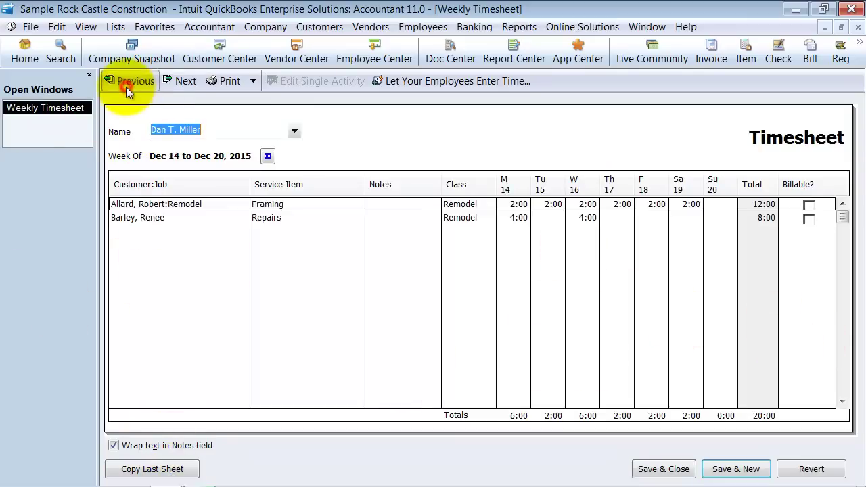
click(175, 83)
click(161, 474)
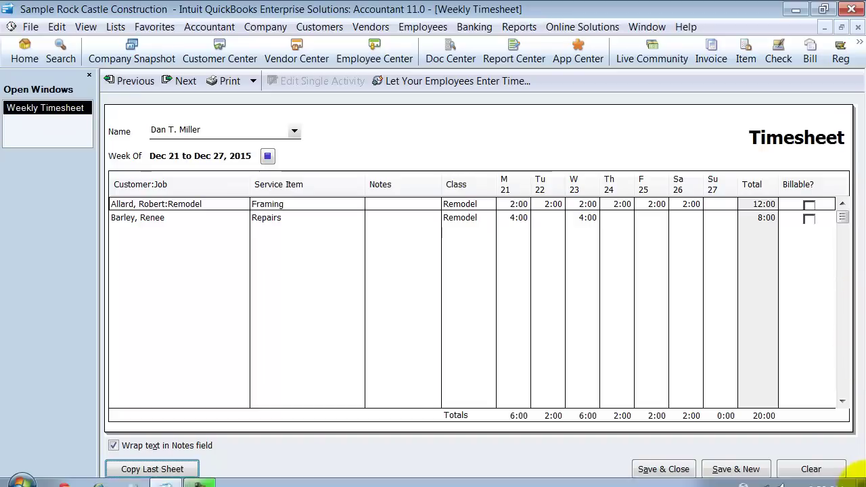
Clear the copied entries, narrow the Service Item column, and dismiss the missing-name warning
click(787, 476)
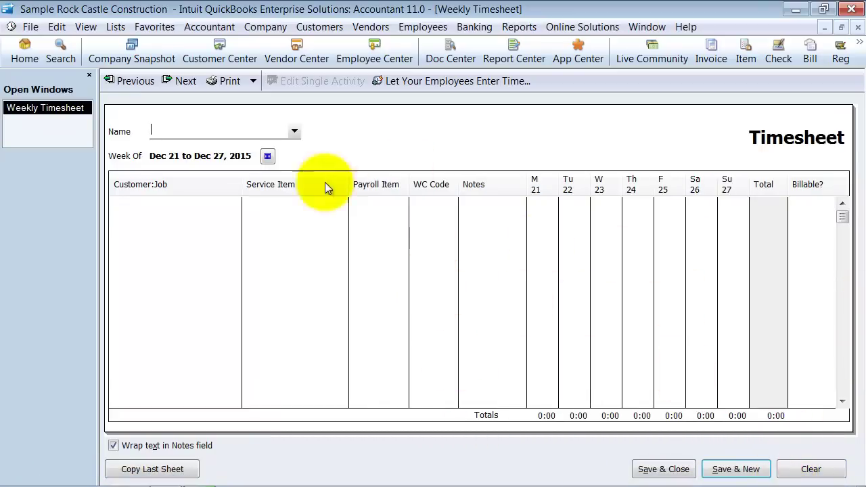
drag(348, 184, 319, 185)
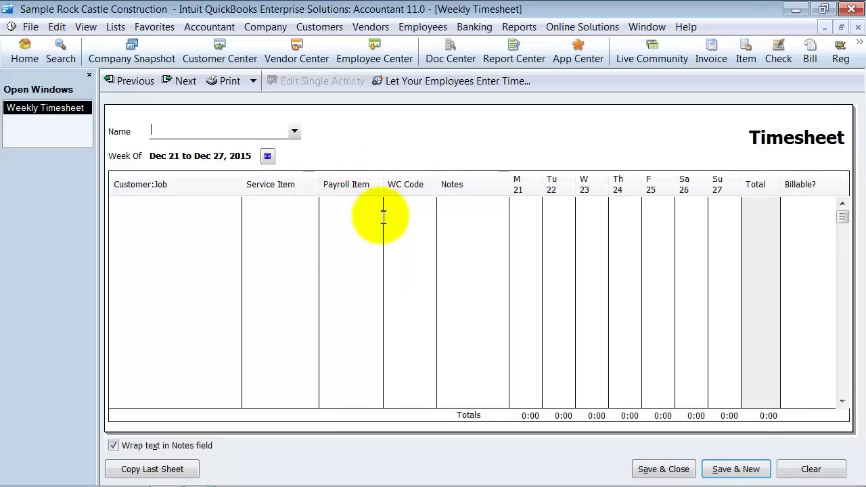
click(333, 211)
click(429, 181)
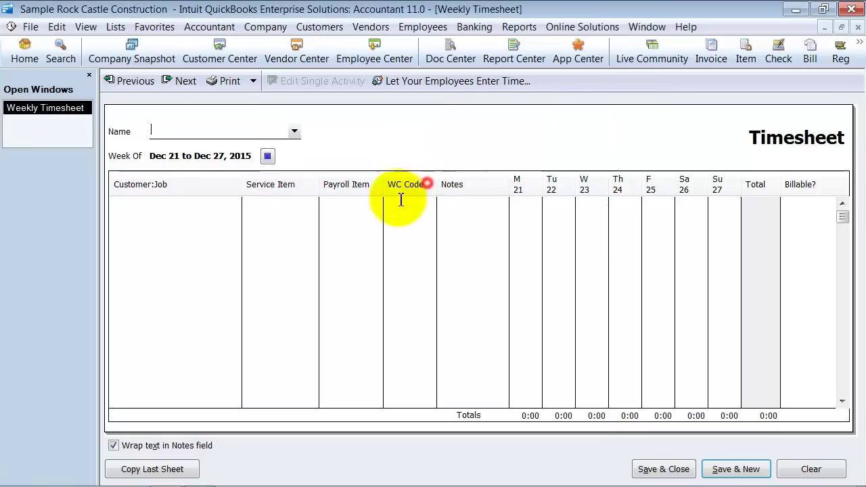
Select the second employee in the Name field for the Dec 21 to Dec 27 timesheet
click(294, 130)
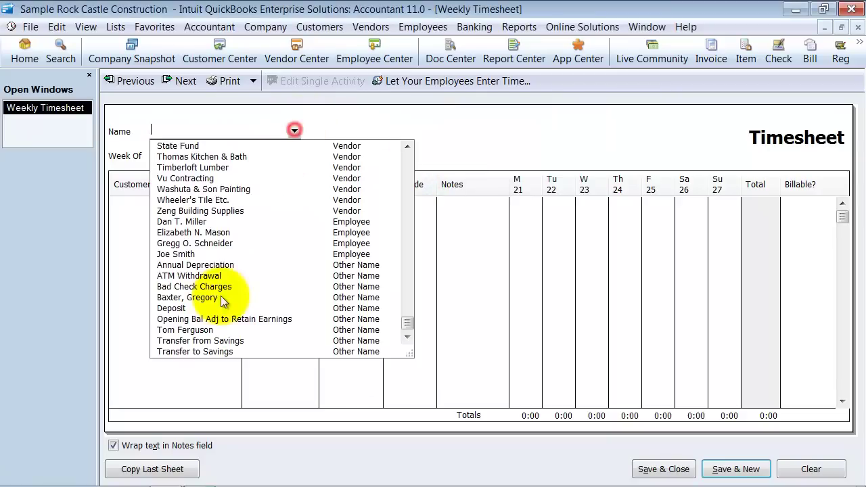
click(194, 244)
click(294, 131)
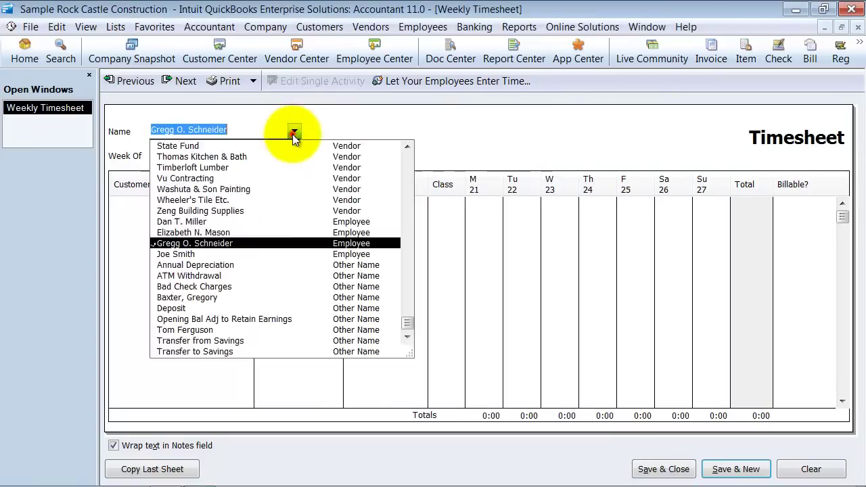
click(277, 146)
click(293, 130)
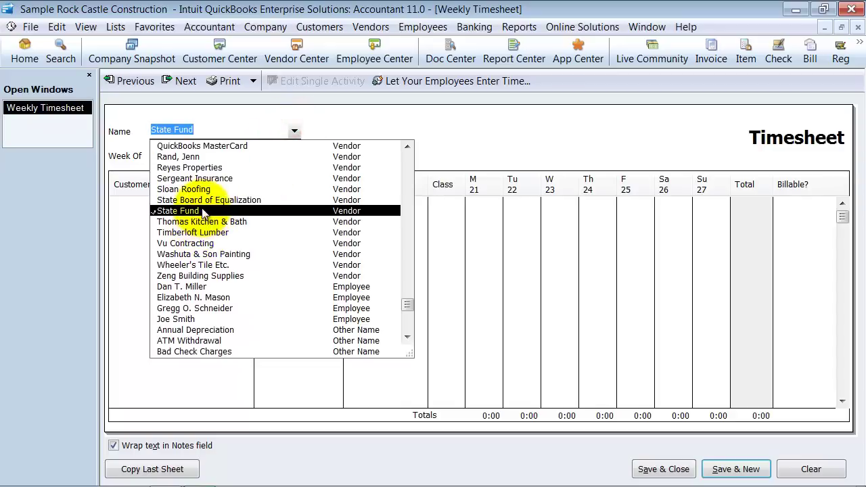
click(177, 319)
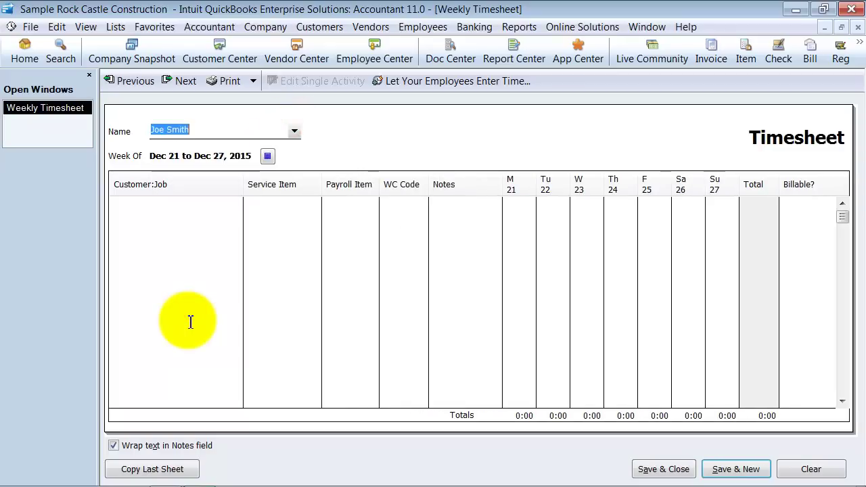
Assign the first timesheet line to the customer in Customer:Job
click(201, 204)
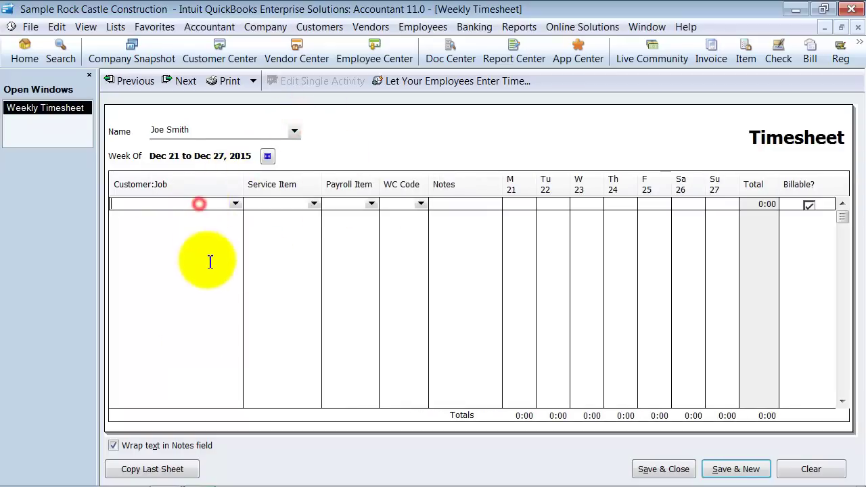
click(235, 203)
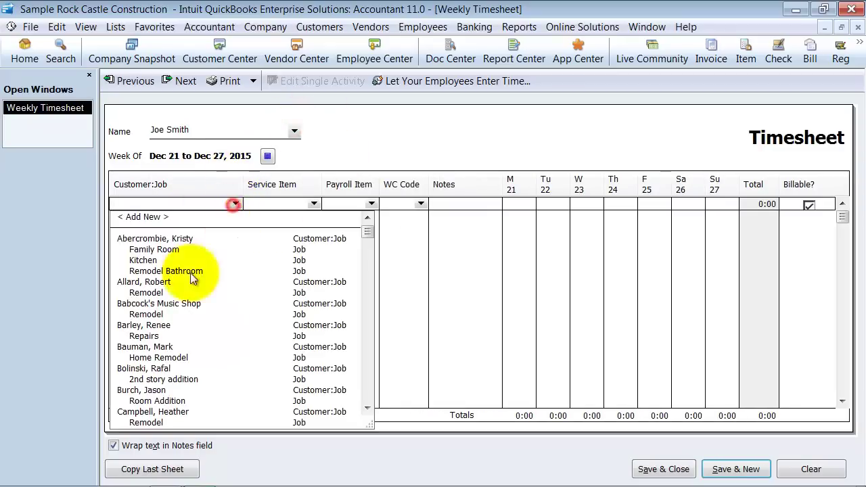
click(165, 242)
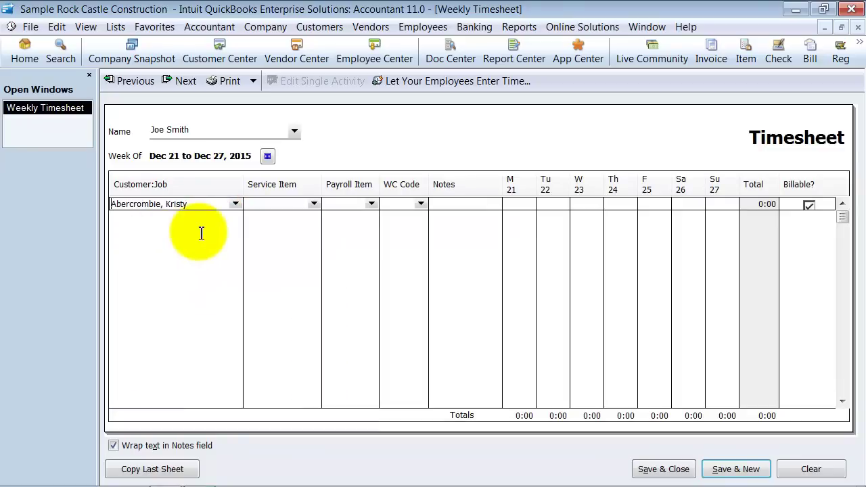
click(313, 204)
click(313, 204)
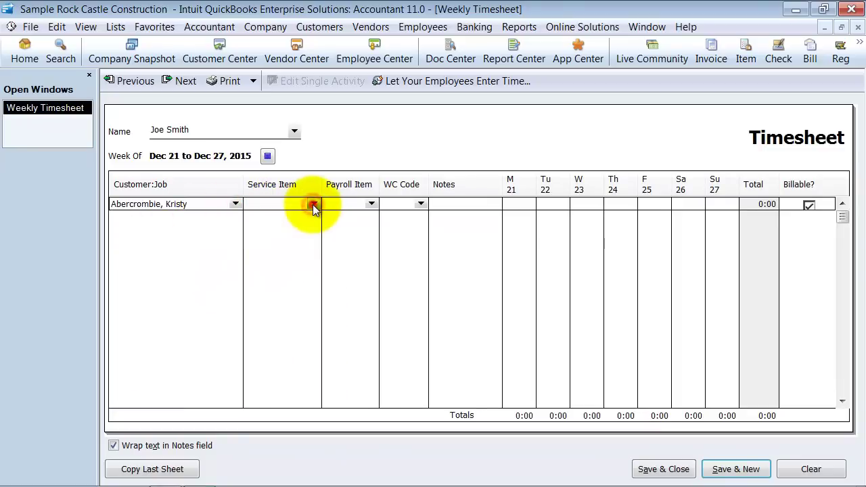
Set service item Repairs and payroll item Overtime (x1.5) hourly, widening the Payroll Item and WC Code columns
drag(381, 178, 417, 180)
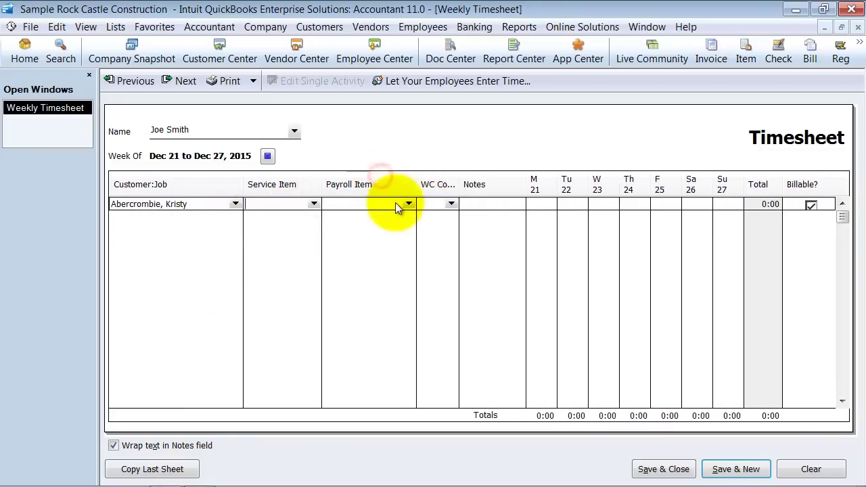
click(409, 204)
click(313, 205)
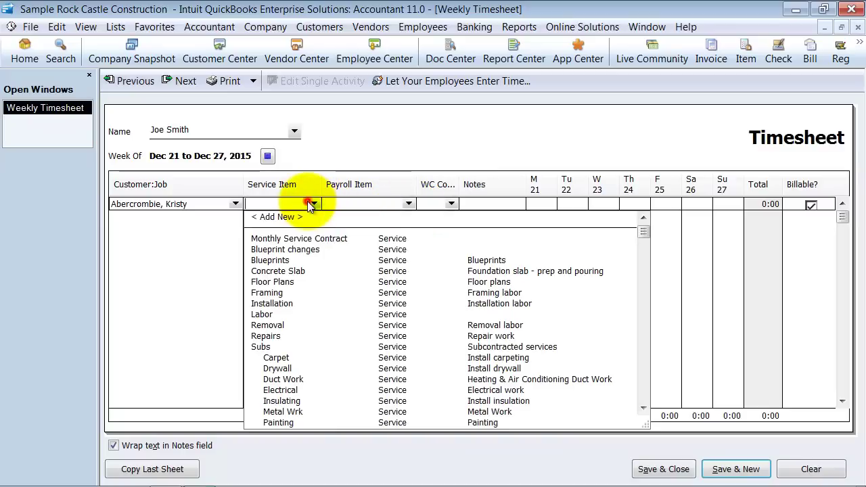
click(264, 336)
click(410, 205)
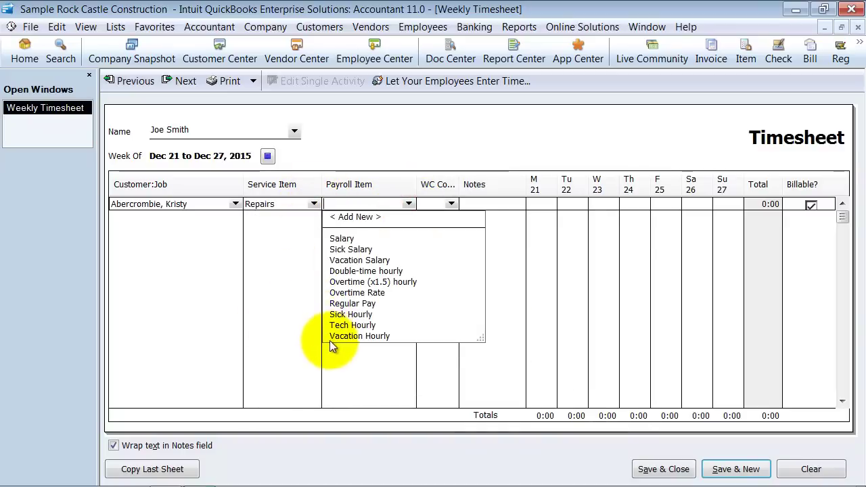
click(342, 282)
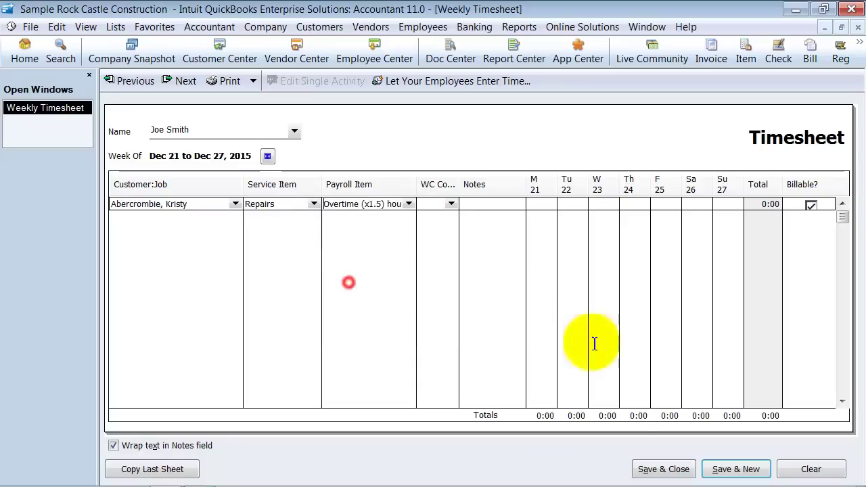
drag(459, 179, 482, 180)
click(476, 203)
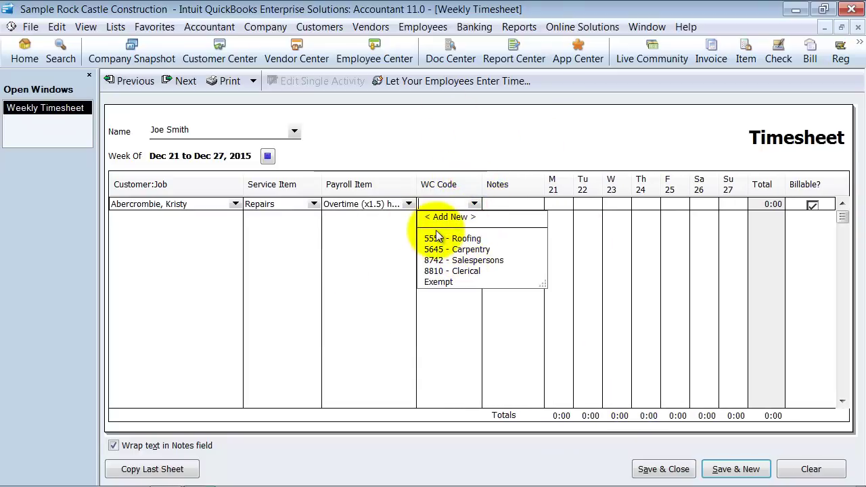